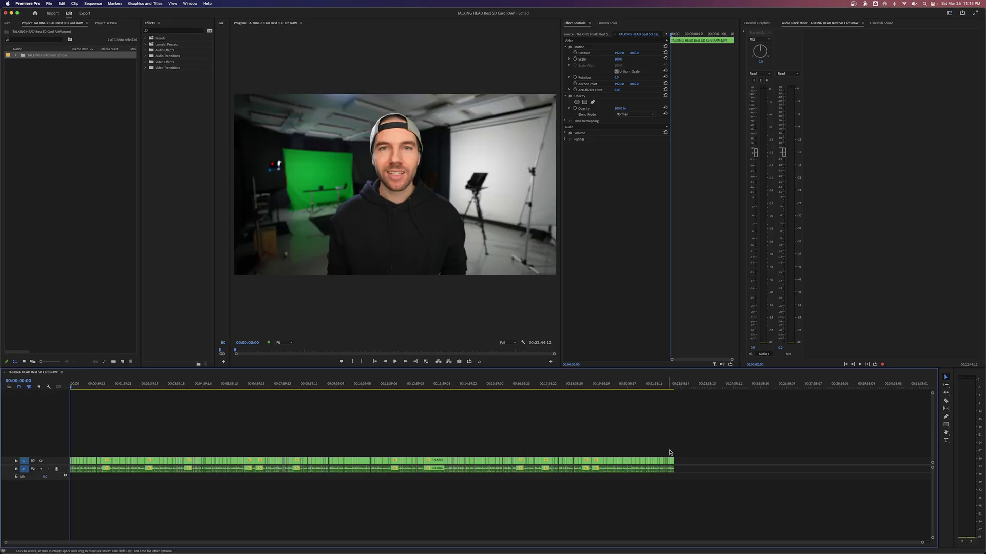
Move the playhead to the end of the sequence and marquee-select all its clips.
{"action": "left_click", "coordinate": [674, 388]}
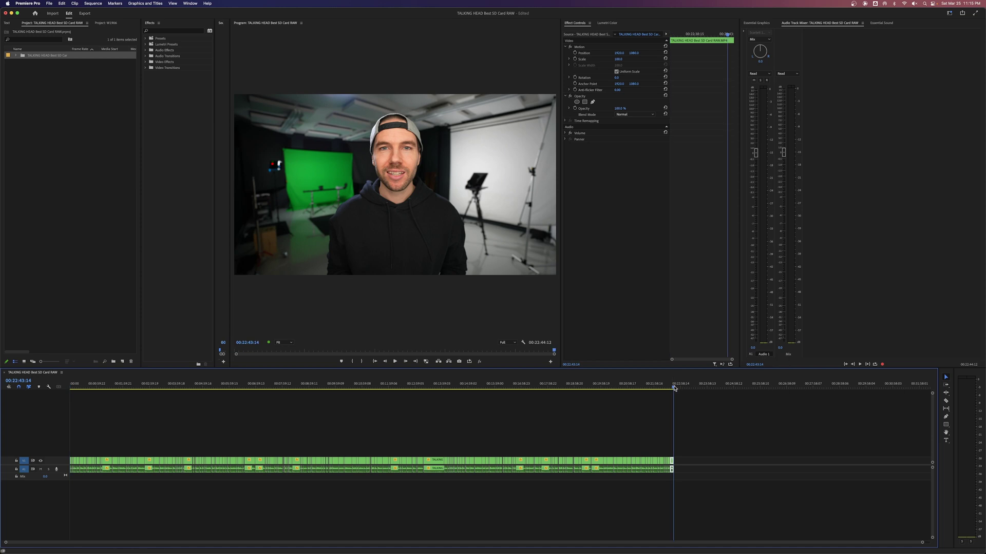
{"action": "key", "text": "super+Tab"}
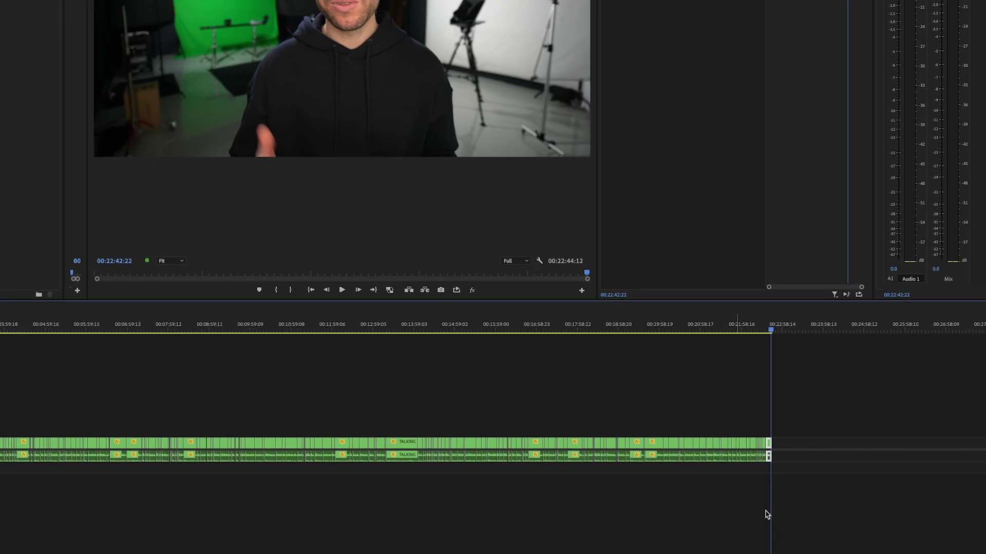
{"action": "left_click_drag", "start_coordinate": [709, 440], "coordinate": [22, 512]}
Load TALKING HEAD Best SD Card RAW.MP4 from the Footage folder into Recut.
{"action": "key", "text": "super+z"}
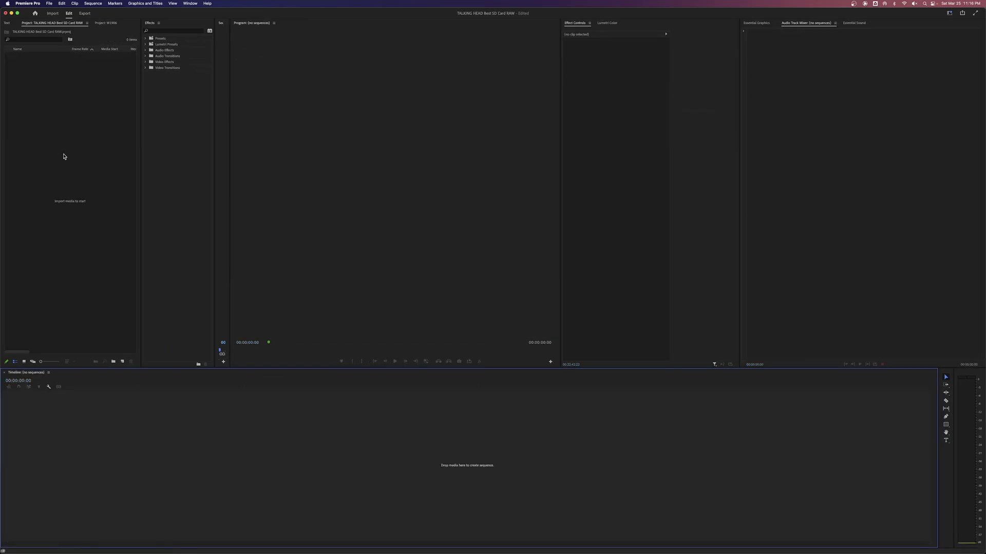
{"action": "key", "text": "super+Tab"}
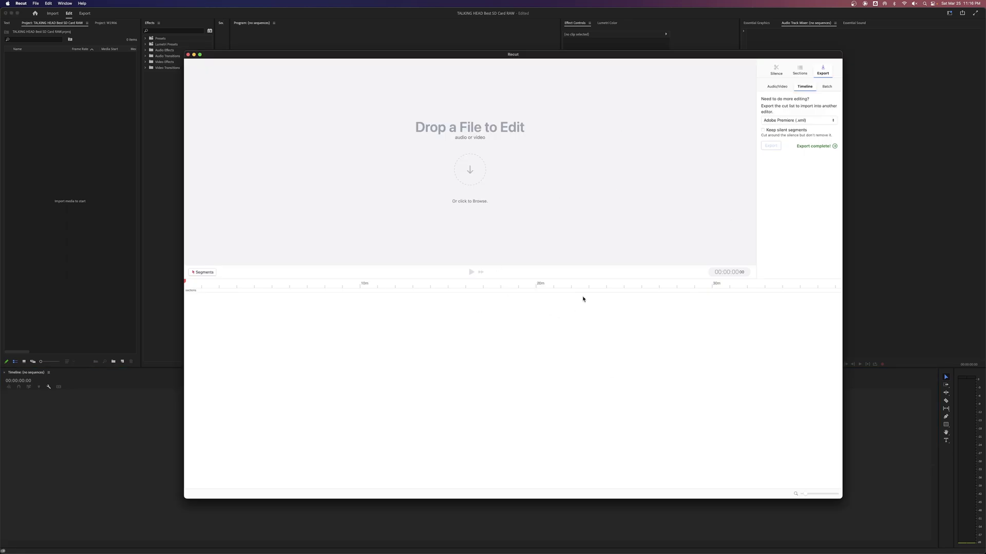
{"action": "key", "text": "super+Tab"}
{"action": "key", "text": "super+Tab"}
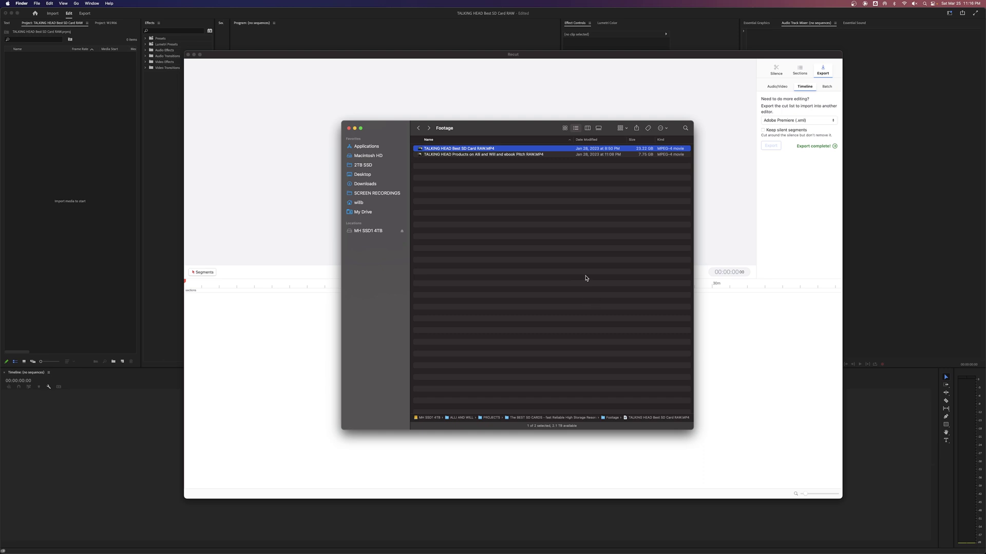
{"action": "left_click_drag", "start_coordinate": [463, 150], "coordinate": [359, 144]}
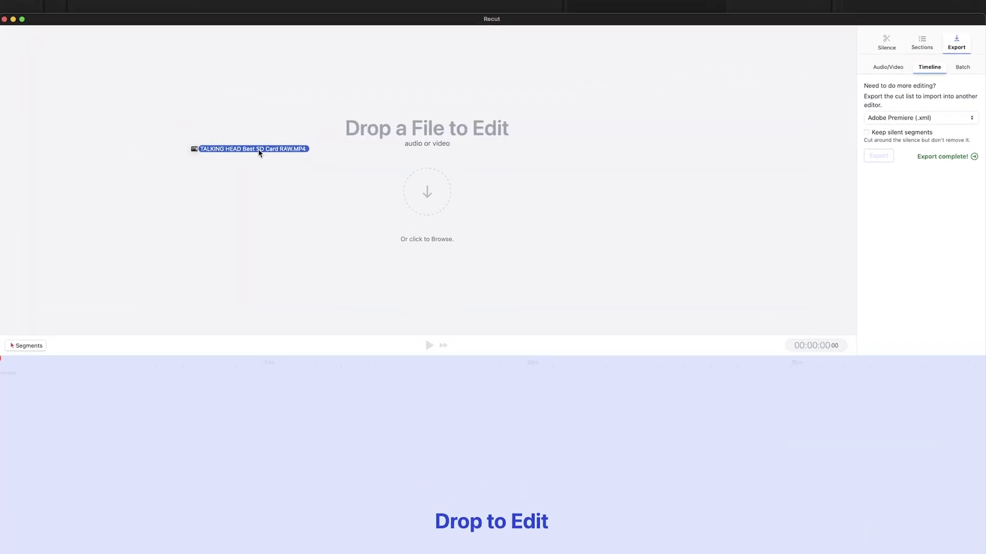
{"action": "left_click_drag", "start_coordinate": [260, 153], "coordinate": [244, 205]}
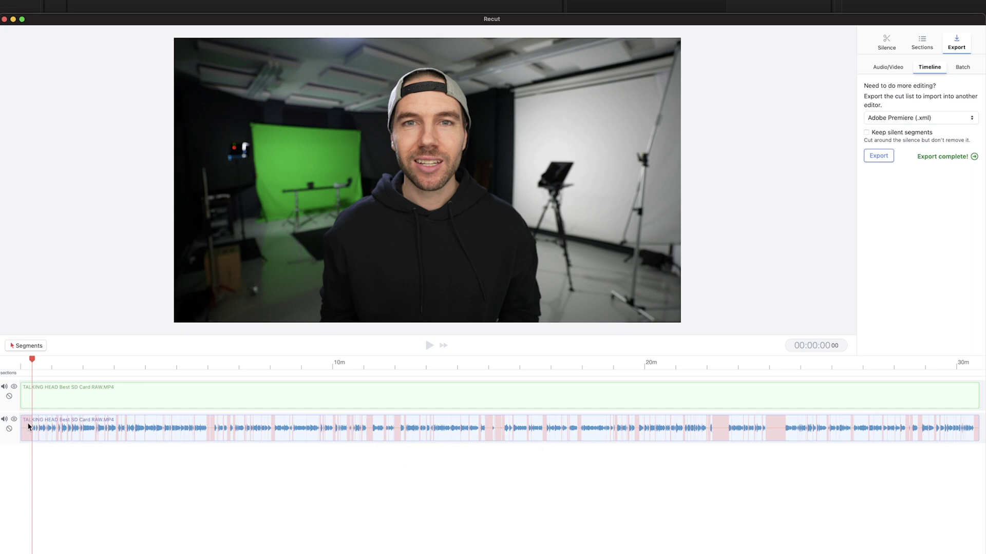
Zoom into the Recut timeline and bring up the Silence detection settings.
{"action": "scroll", "coordinate": [29, 426], "scroll_direction": "up", "scroll_amount": 10}
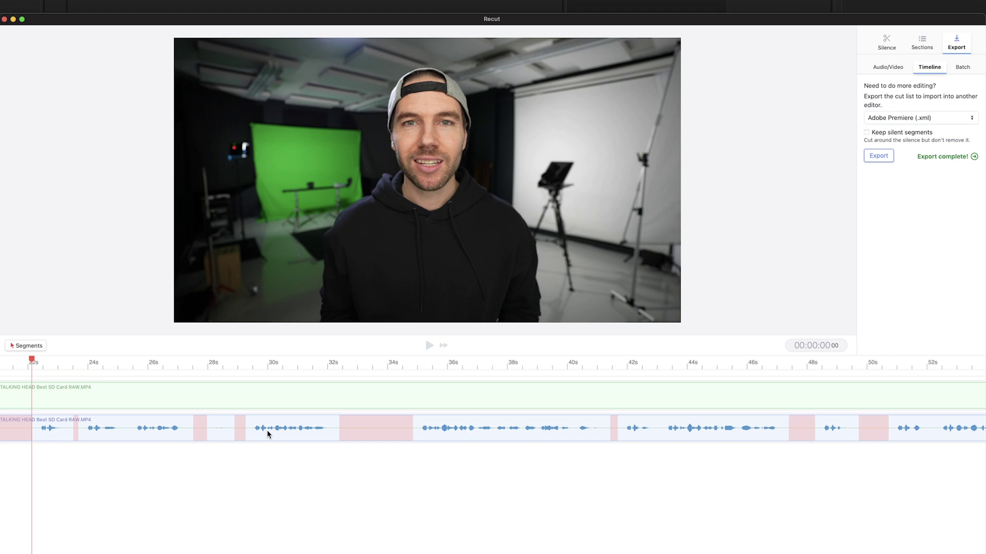
{"action": "left_click", "coordinate": [886, 44]}
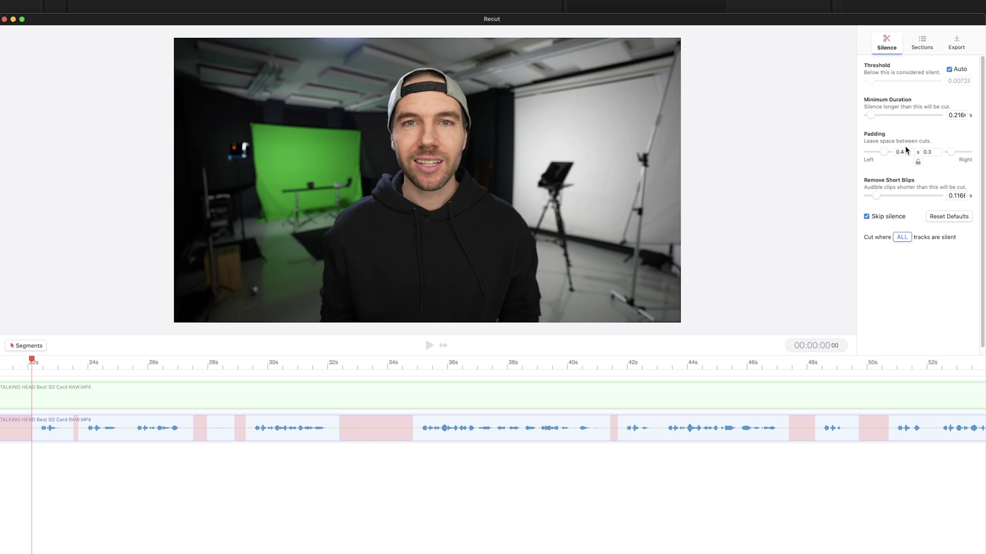
Set minimum silence duration to 0.5 s, left padding to ~0.68 s, and blip removal to ~0.18 s.
{"action": "mouse_move", "coordinate": [871, 116]}
{"action": "left_mouse_down"}
{"action": "mouse_move", "coordinate": [903, 120]}
{"action": "mouse_move", "coordinate": [867, 117]}
{"action": "left_mouse_up"}
{"action": "left_click_drag", "start_coordinate": [868, 116], "coordinate": [875, 116]}
{"action": "left_click_drag", "start_coordinate": [885, 154], "coordinate": [880, 155]}
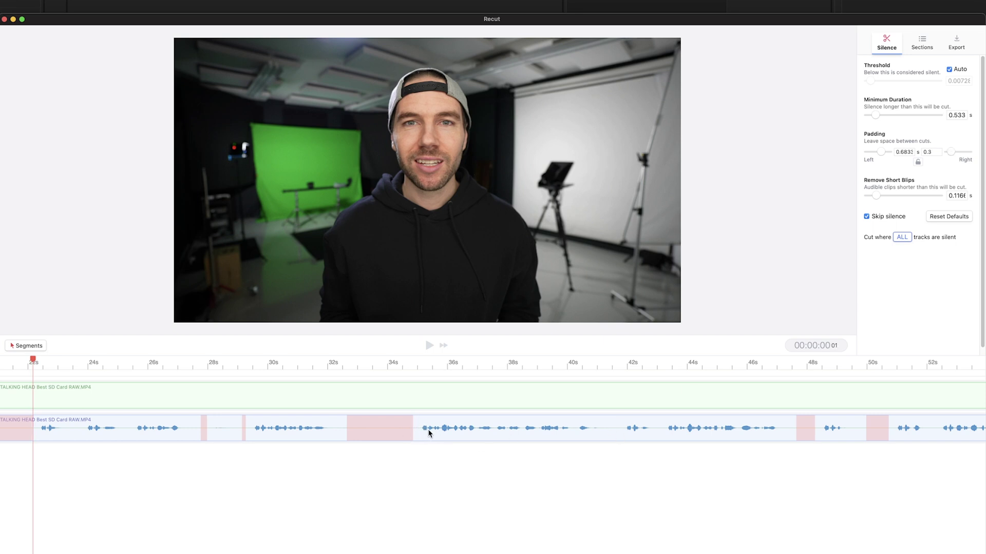
{"action": "scroll", "coordinate": [423, 429], "scroll_direction": "down", "scroll_amount": 3}
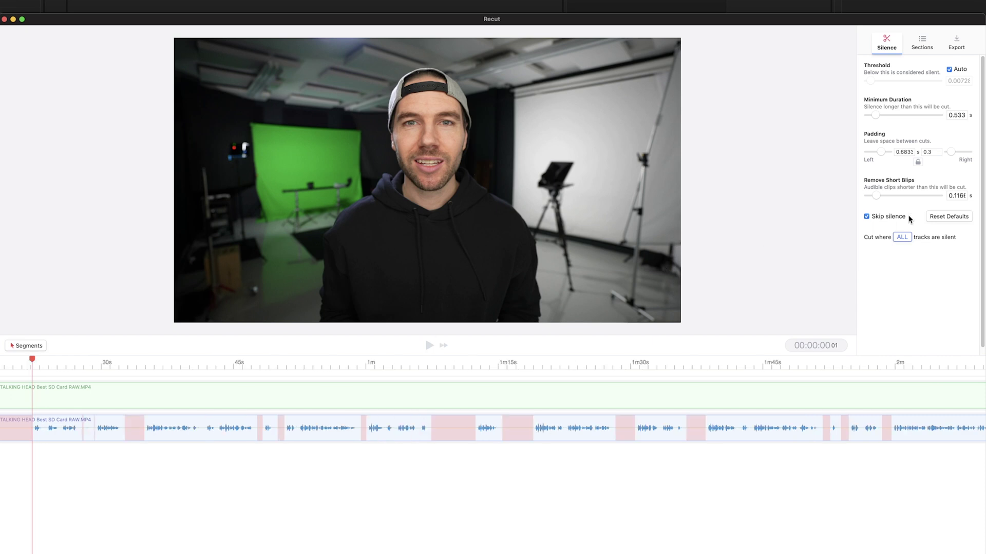
{"action": "left_click_drag", "start_coordinate": [875, 196], "coordinate": [881, 188]}
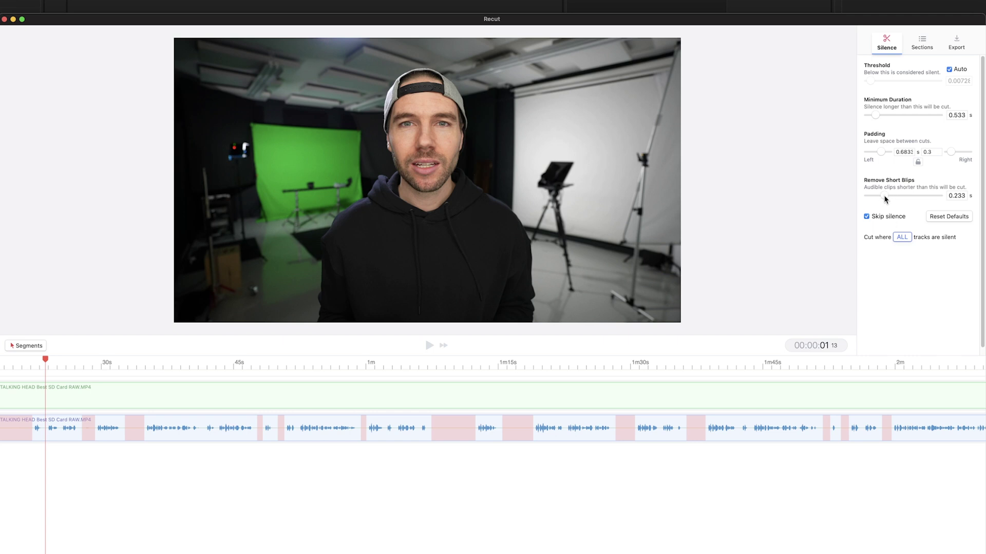
{"action": "mouse_move", "coordinate": [884, 197]}
{"action": "left_mouse_down"}
{"action": "mouse_move", "coordinate": [907, 197]}
{"action": "mouse_move", "coordinate": [881, 197]}
{"action": "left_mouse_up"}
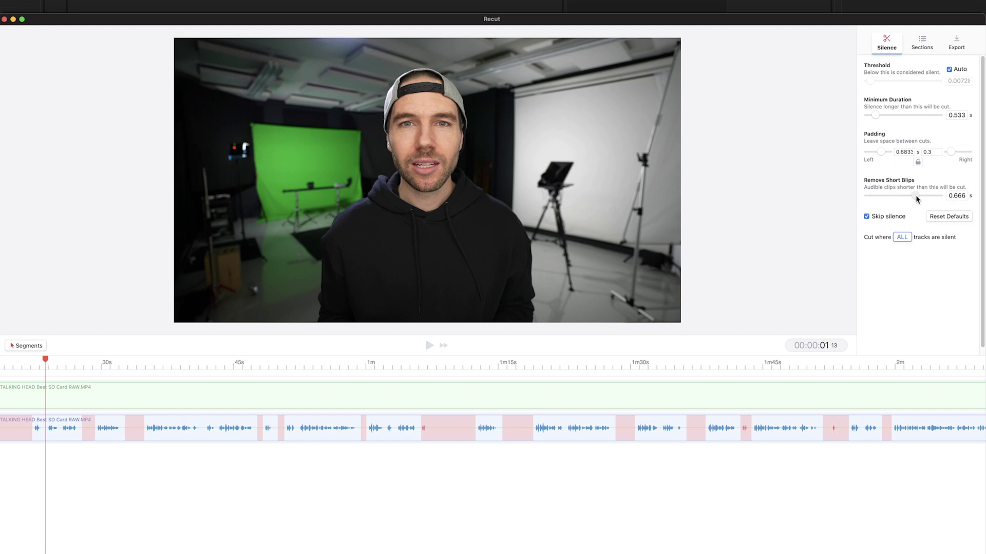
Toggle Skip silence off and back on, and flip the ALL/ANY switch, leaving it on ALL.
{"action": "left_click", "coordinate": [866, 217]}
{"action": "left_click", "coordinate": [866, 217]}
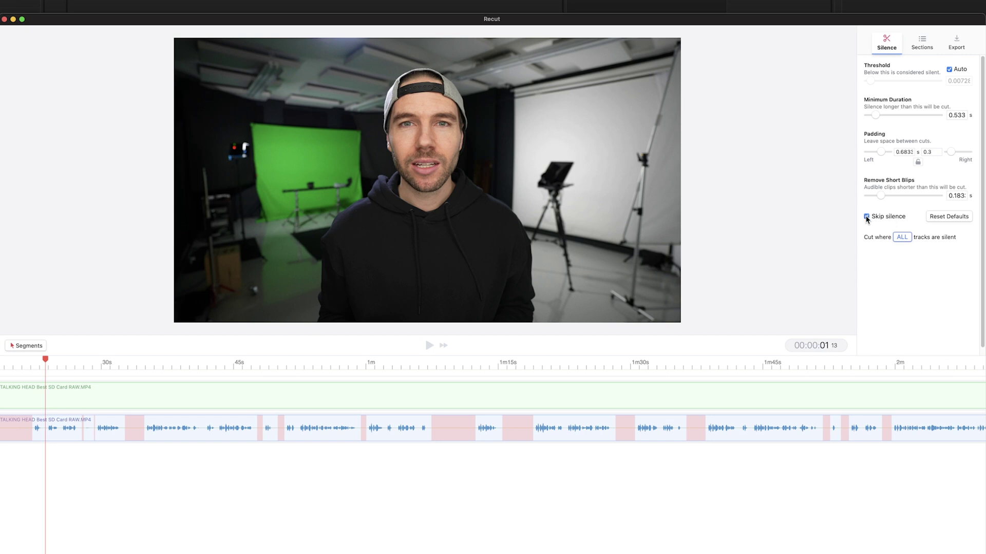
{"action": "left_click", "coordinate": [901, 239]}
{"action": "left_click", "coordinate": [904, 239]}
Review the export options, keeping Video (mp4) as the audio/video export type.
{"action": "left_click", "coordinate": [957, 42]}
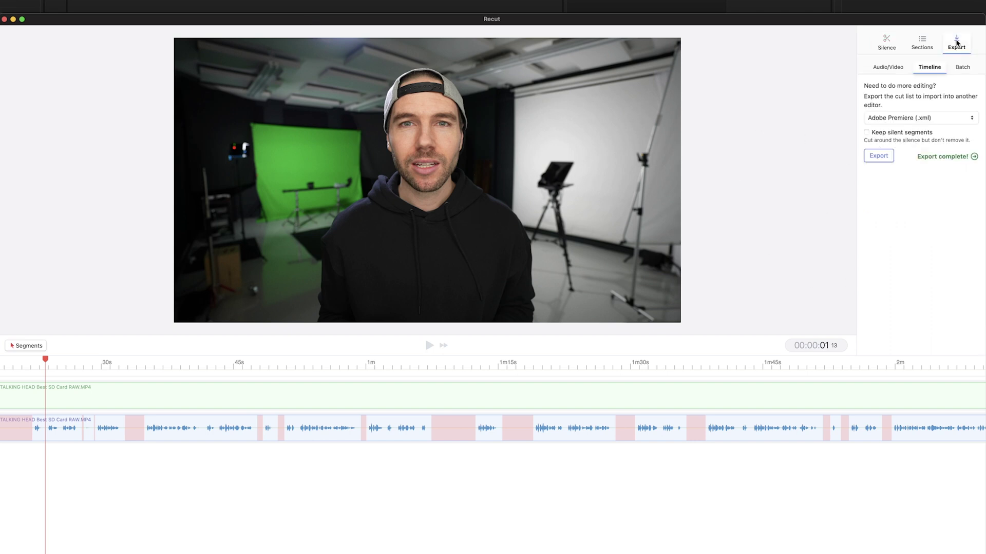
{"action": "left_click", "coordinate": [930, 45]}
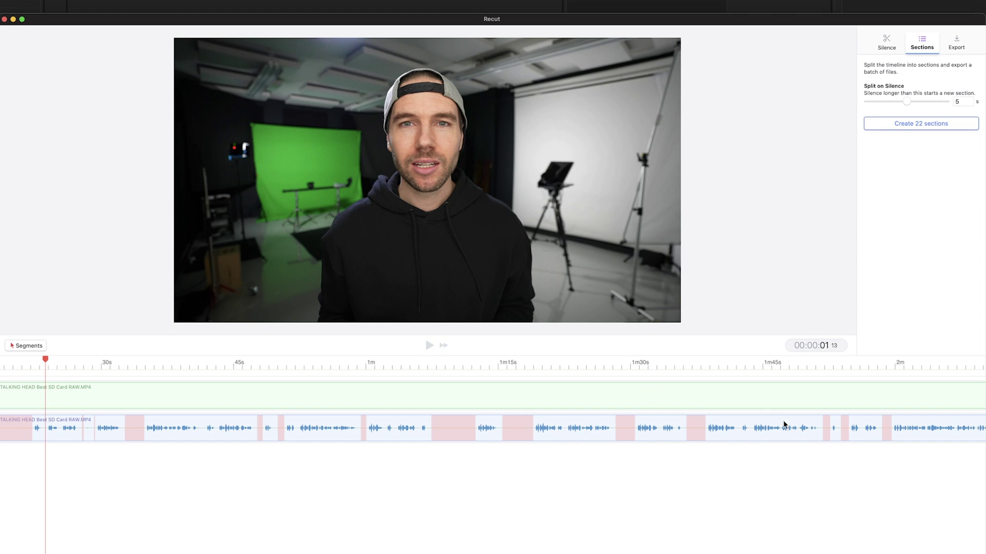
{"action": "left_click", "coordinate": [952, 42]}
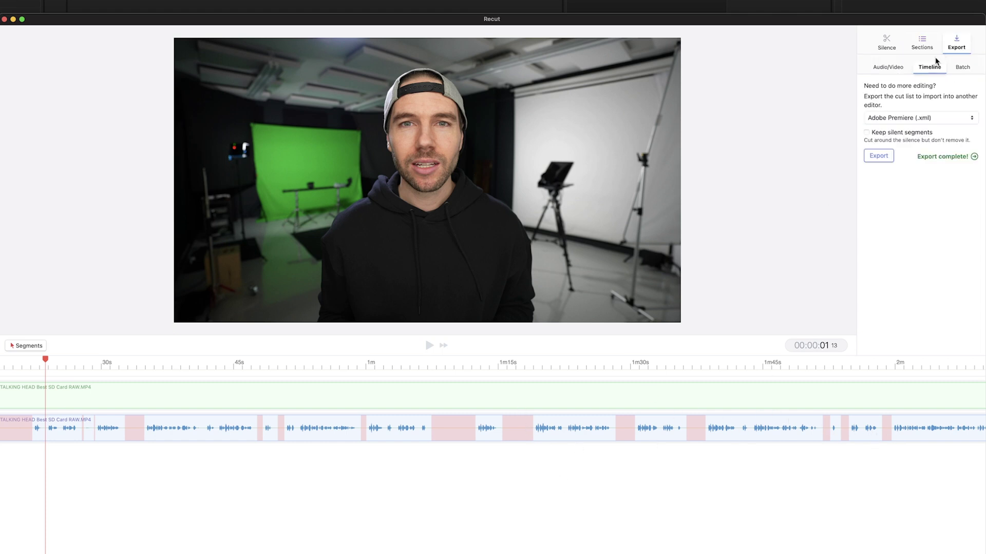
{"action": "left_click", "coordinate": [894, 68]}
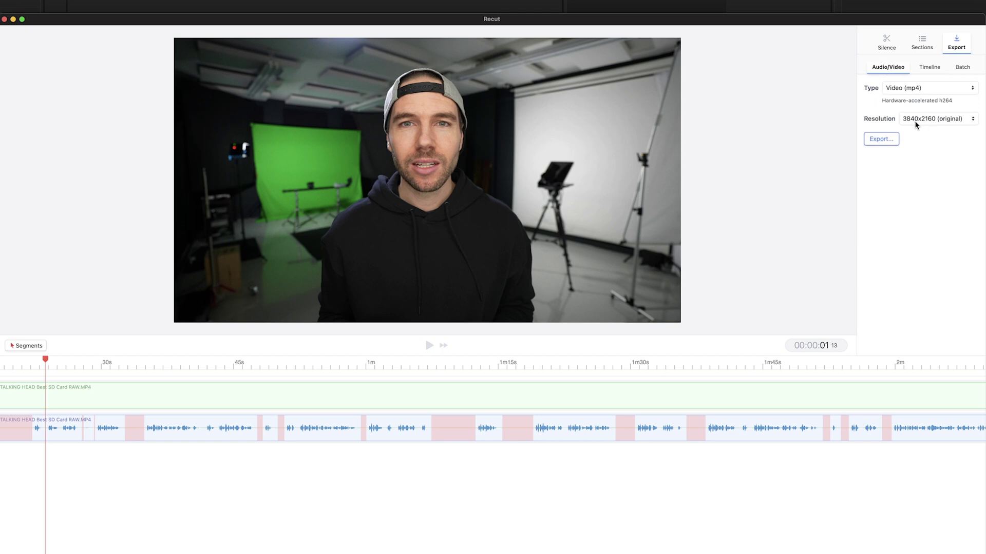
{"action": "left_click", "coordinate": [914, 88]}
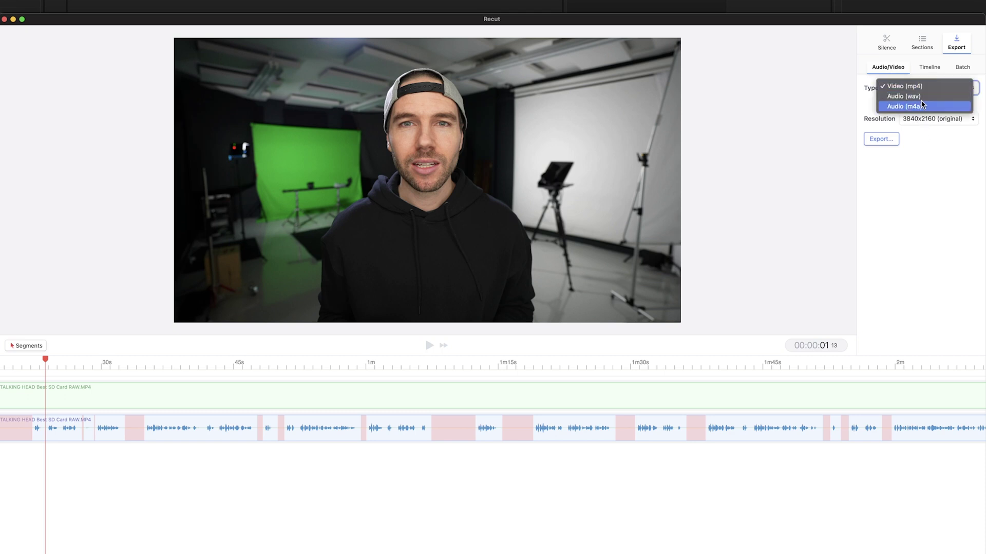
{"action": "left_click", "coordinate": [928, 148]}
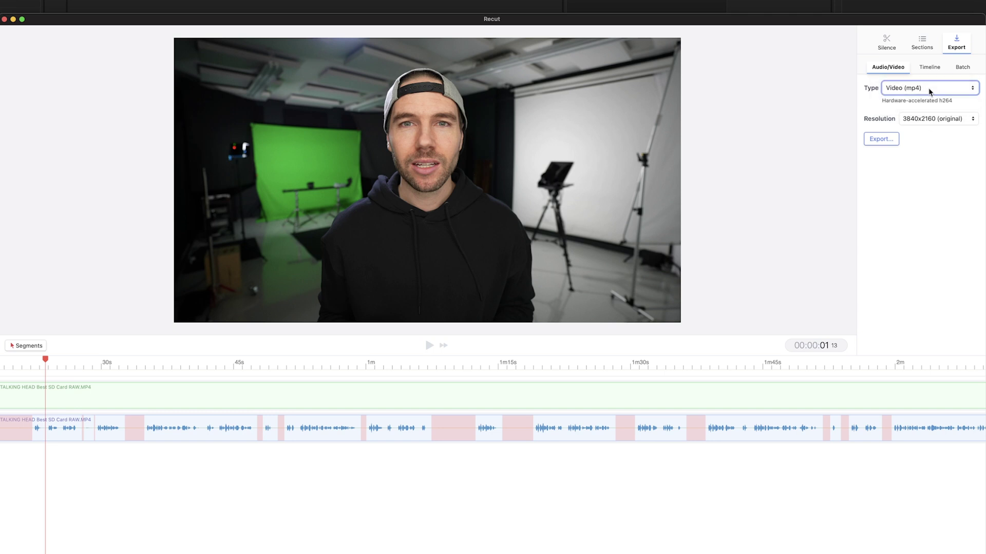
Choose Adobe Premiere (.xml) as the Timeline export target and export it.
{"action": "left_click", "coordinate": [932, 69]}
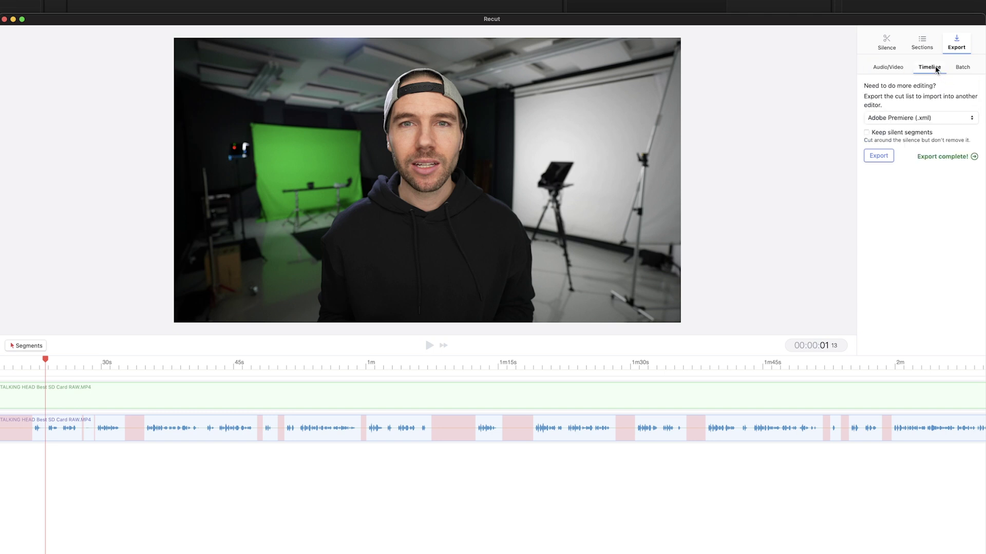
{"action": "left_click", "coordinate": [927, 117]}
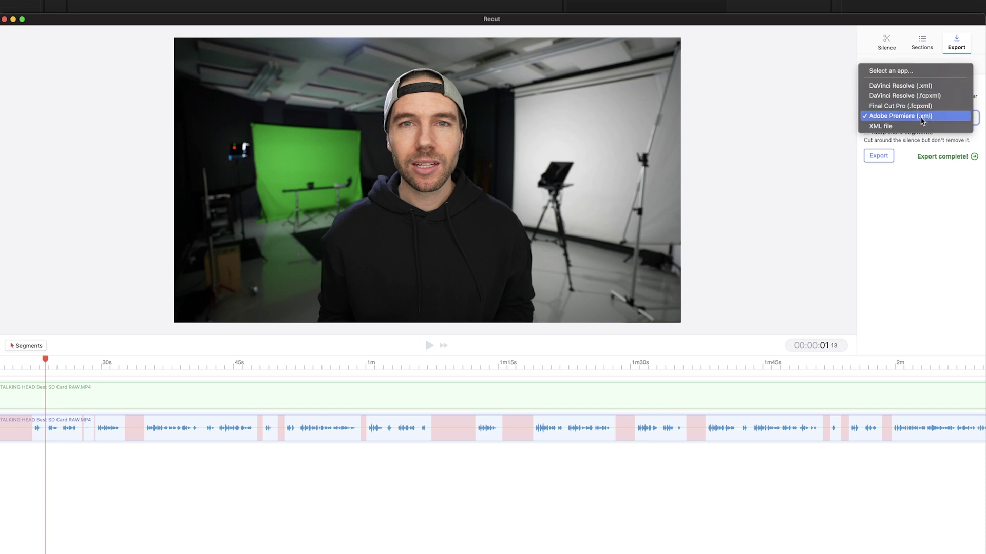
{"action": "left_click", "coordinate": [922, 118]}
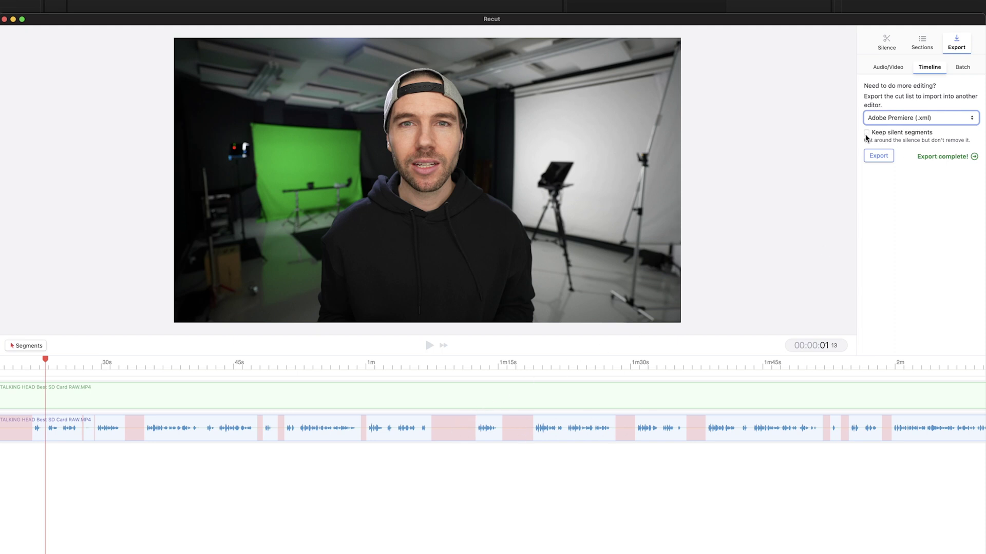
Replace the existing XML export, then open TALKING HEAD Best SD Card RAW.xml as a Premiere project.
{"action": "left_click", "coordinate": [880, 156]}
{"action": "key", "text": "Return"}
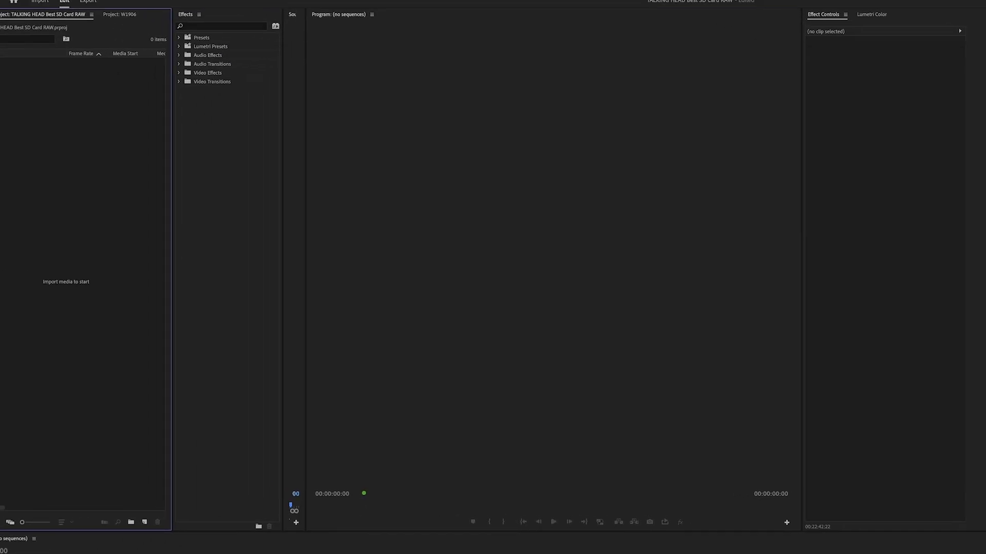
{"action": "left_click", "coordinate": [77, 2]}
{"action": "left_click", "coordinate": [87, 15]}
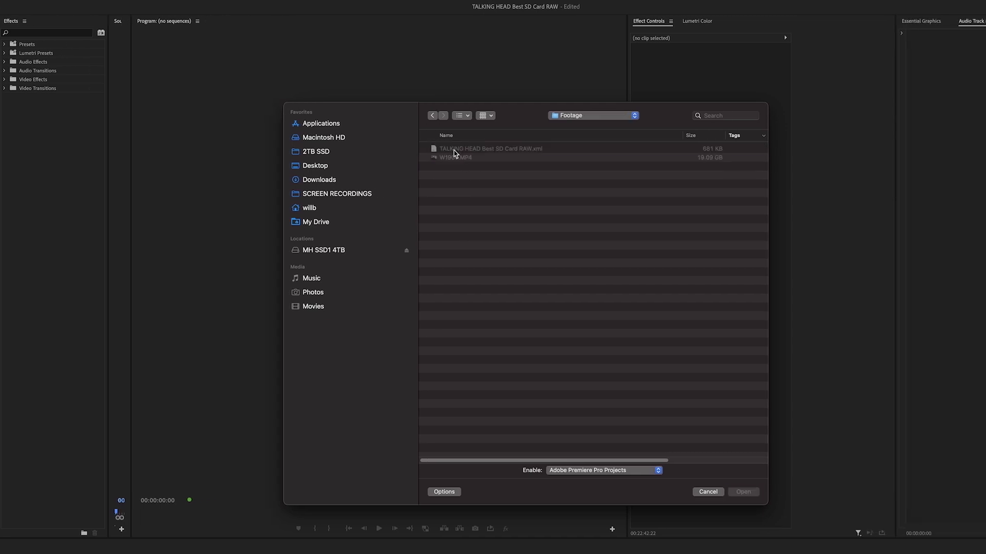
{"action": "left_click", "coordinate": [538, 152]}
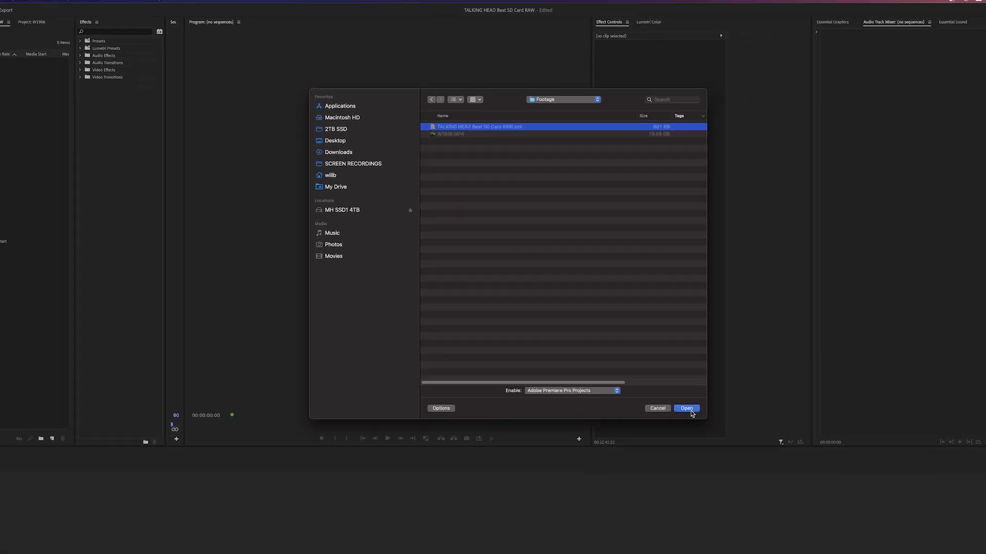
{"action": "left_click", "coordinate": [743, 492]}
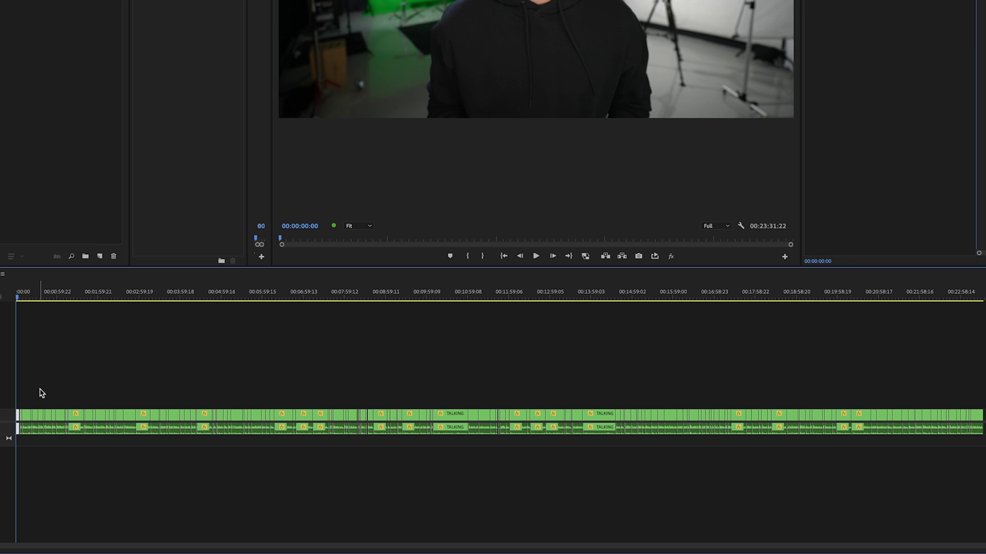
Zoom in on the opening cuts, review edits at 00:00:05:15 and 00:00:24:16, and delete the first clip.
{"action": "left_click", "coordinate": [62, 414]}
{"action": "key", "text": "equal"}
{"action": "key", "text": "equal"}
{"action": "key", "text": "equal"}
{"action": "key", "text": "equal"}
{"action": "key", "text": "equal"}
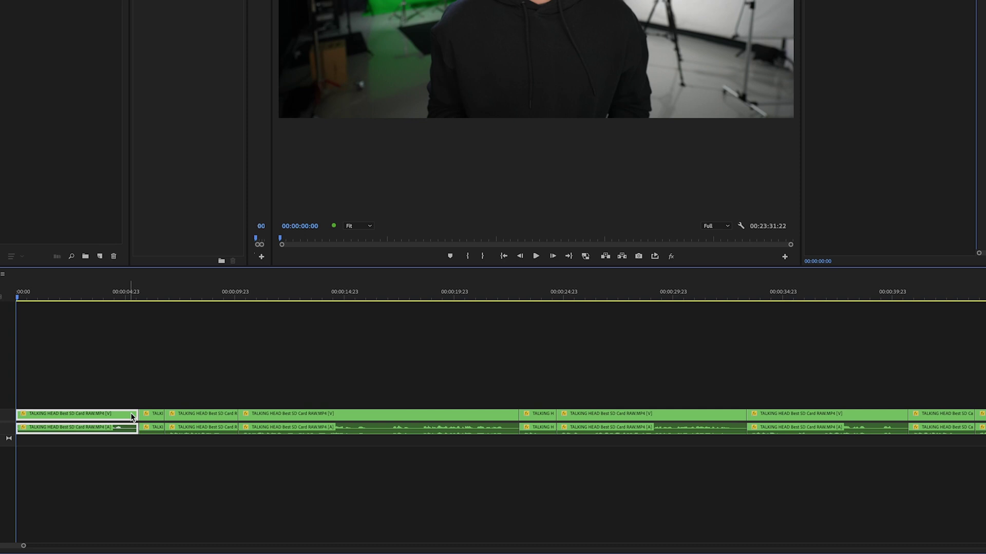
{"action": "key", "text": "Down"}
{"action": "key", "text": "Down"}
{"action": "key", "text": "Down"}
{"action": "key", "text": "Down"}
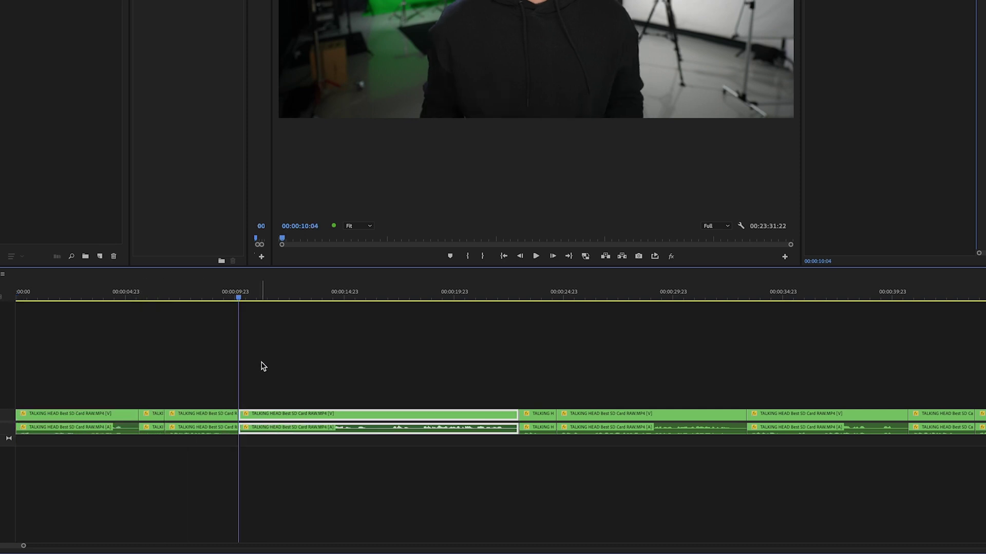
{"action": "key", "text": "Down"}
{"action": "key", "text": "Down"}
{"action": "key", "text": "Down"}
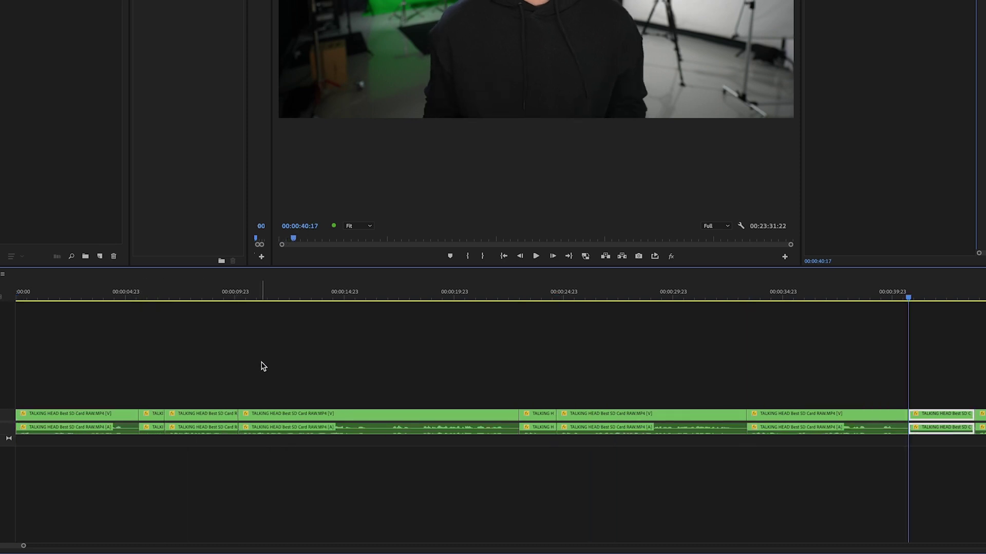
{"action": "key", "text": "Up"}
{"action": "key", "text": "Up"}
{"action": "key", "text": "Up"}
{"action": "key", "text": "Up"}
{"action": "key", "text": "Up"}
{"action": "key", "text": "Up"}
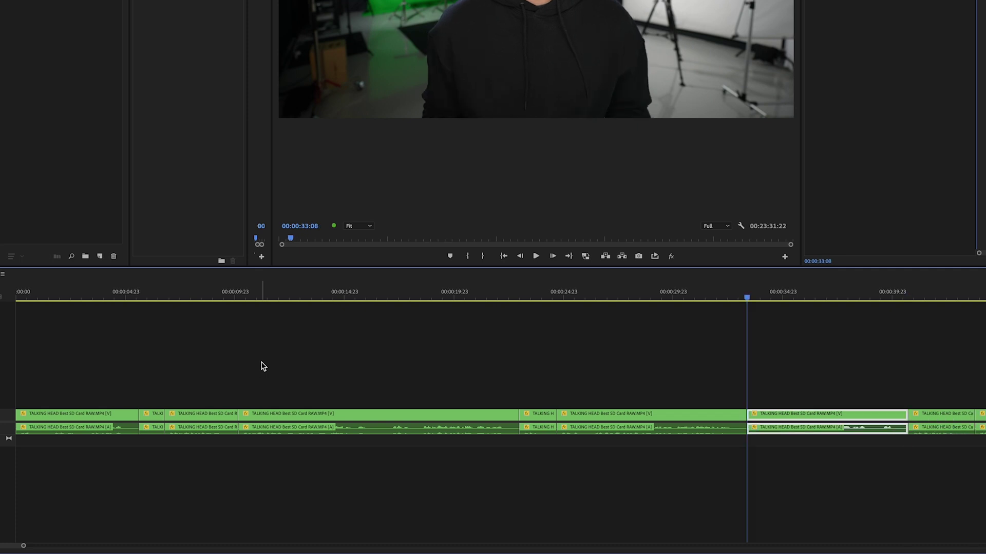
{"action": "key", "text": "Up"}
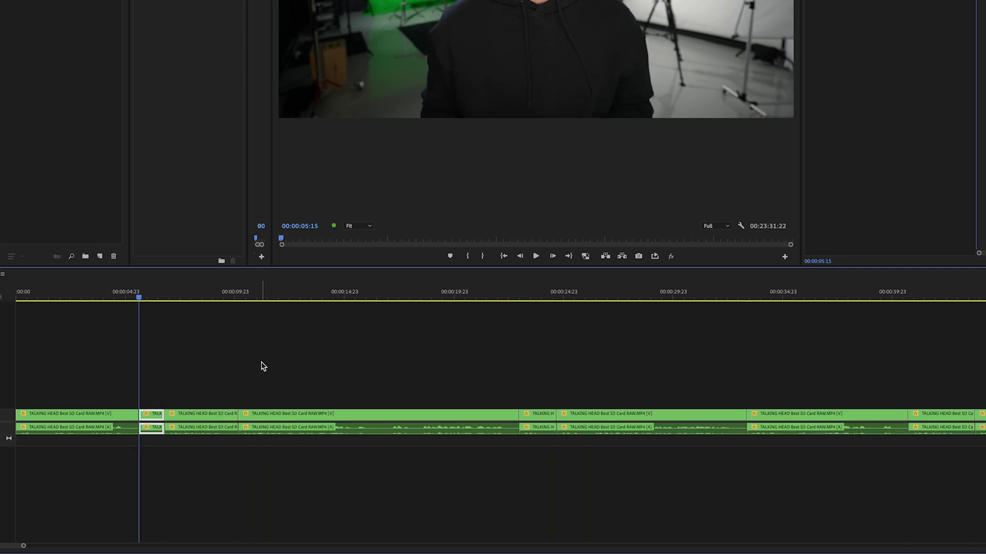
{"action": "key", "text": "Up"}
{"action": "key", "text": "Down"}
{"action": "key", "text": "Down"}
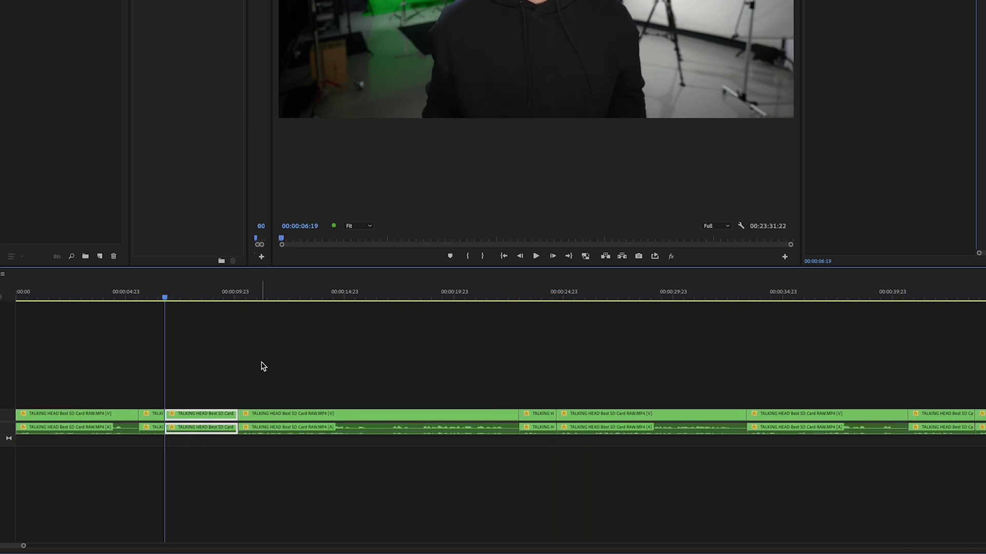
{"action": "key", "text": "Down"}
{"action": "key", "text": "Down"}
{"action": "key", "text": "Up"}
{"action": "key", "text": "Up"}
{"action": "key", "text": "Up"}
{"action": "key", "text": "Up"}
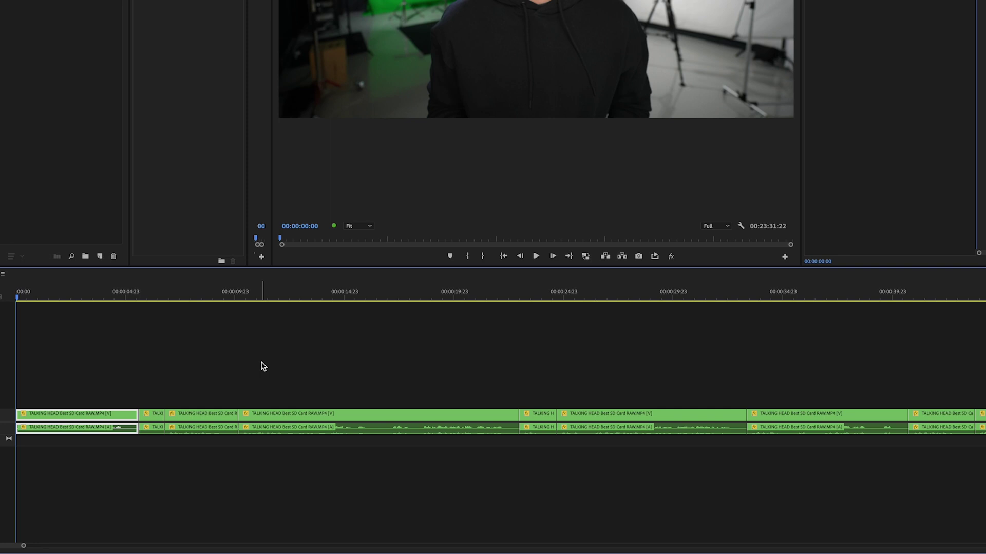
{"action": "key", "text": "Delete"}
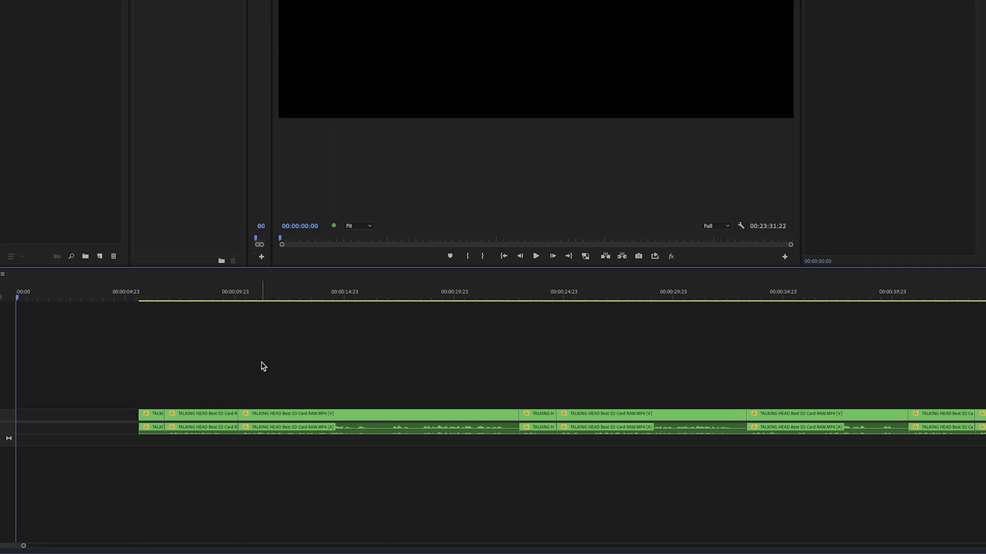
Delete the short clips at 00:00:05:15 and 00:00:06:19.
{"action": "key", "text": "Down"}
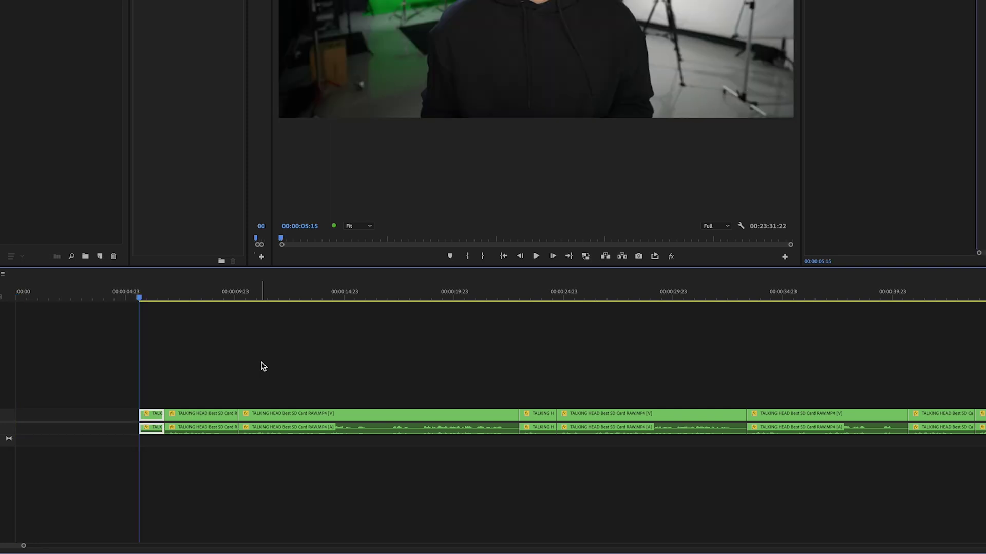
{"action": "key", "text": "Delete"}
{"action": "key", "text": "Down"}
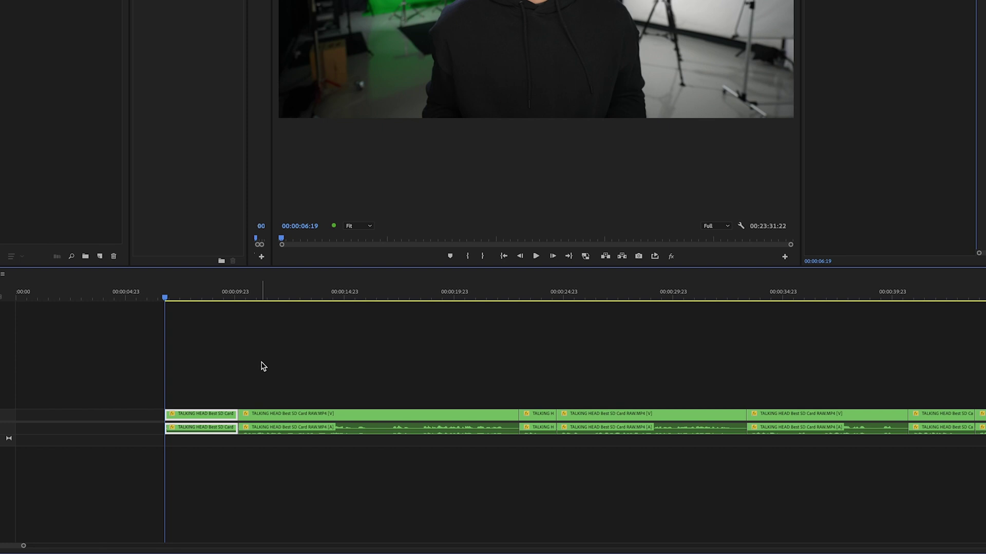
{"action": "key", "text": "Delete"}
Review the remaining edits at 00:00:22:23, 00:00:24:16 and 00:00:40:17.
{"action": "key", "text": "Down"}
{"action": "key", "text": "Down"}
{"action": "key", "text": "Down"}
{"action": "key", "text": "Down"}
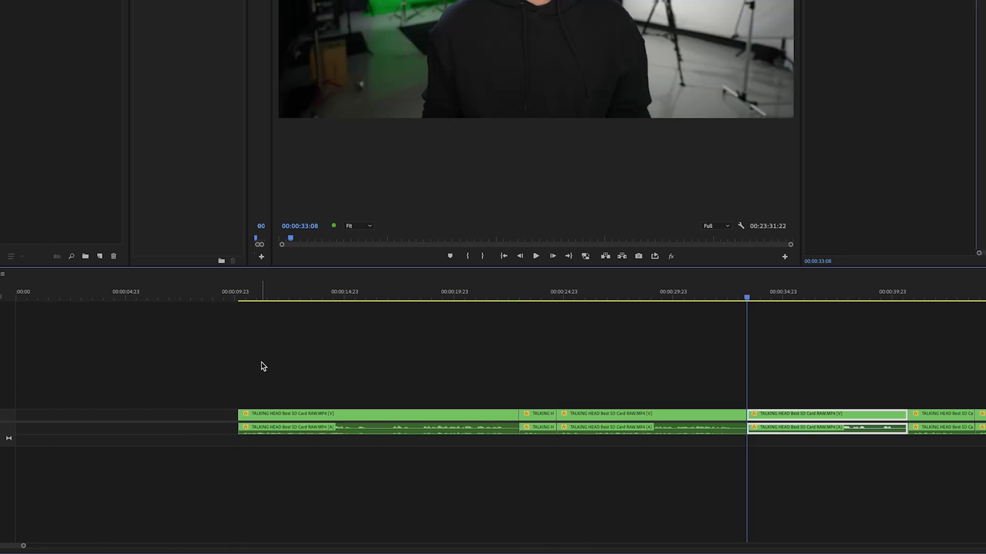
{"action": "key", "text": "Up"}
{"action": "key", "text": "Up"}
{"action": "key", "text": "Up"}
{"action": "key", "text": "Down"}
{"action": "key", "text": "Down"}
{"action": "key", "text": "Down"}
{"action": "key", "text": "Down"}
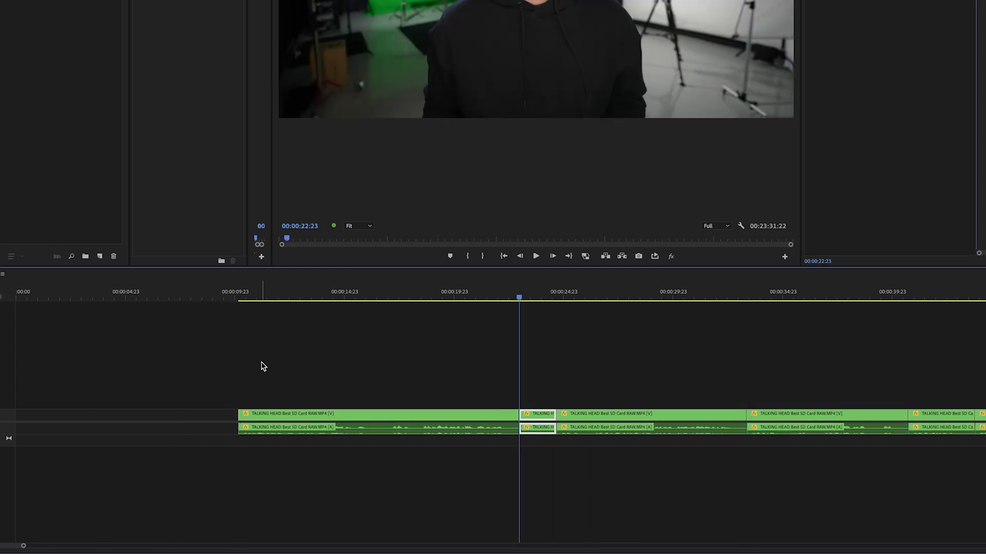
{"action": "key", "text": "Down"}
{"action": "key", "text": "Up"}
{"action": "key", "text": "Up"}
{"action": "key", "text": "Up"}
{"action": "key", "text": "Up"}
{"action": "key", "text": "Down"}
{"action": "key", "text": "Up"}
{"action": "key", "text": "Up"}
{"action": "key", "text": "Down"}
{"action": "key", "text": "Down"}
{"action": "key", "text": "Down"}
{"action": "key", "text": "Down"}
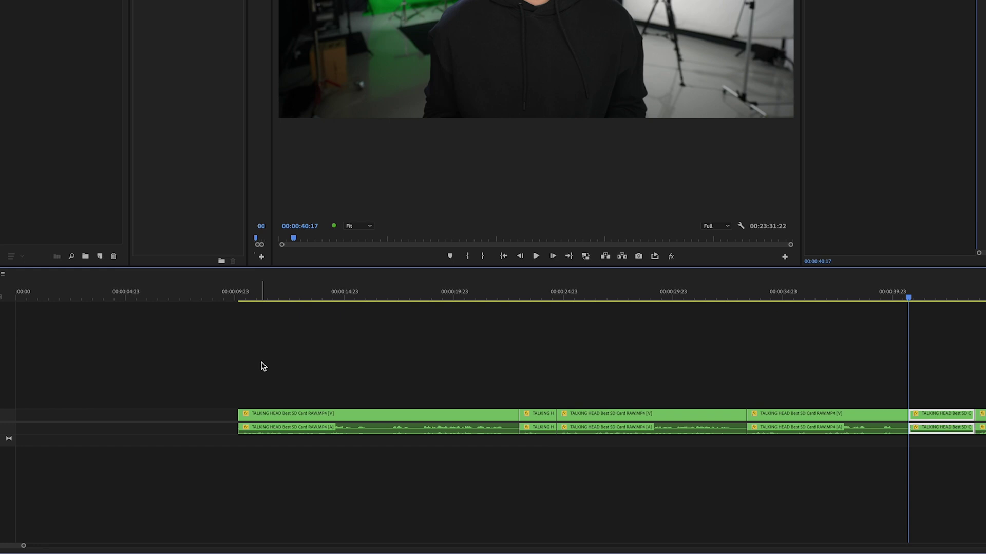
{"action": "key", "text": "Down"}
{"action": "key", "text": "Down"}
{"action": "key", "text": "Up"}
{"action": "key", "text": "Up"}
{"action": "key", "text": "Up"}
{"action": "key", "text": "Up"}
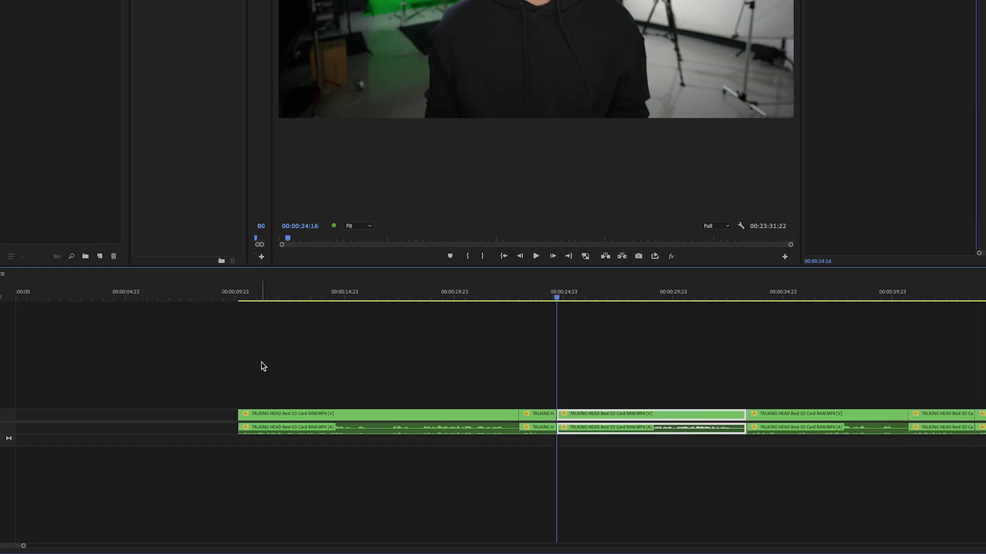
{"action": "key", "text": "Down"}
{"action": "key", "text": "Down"}
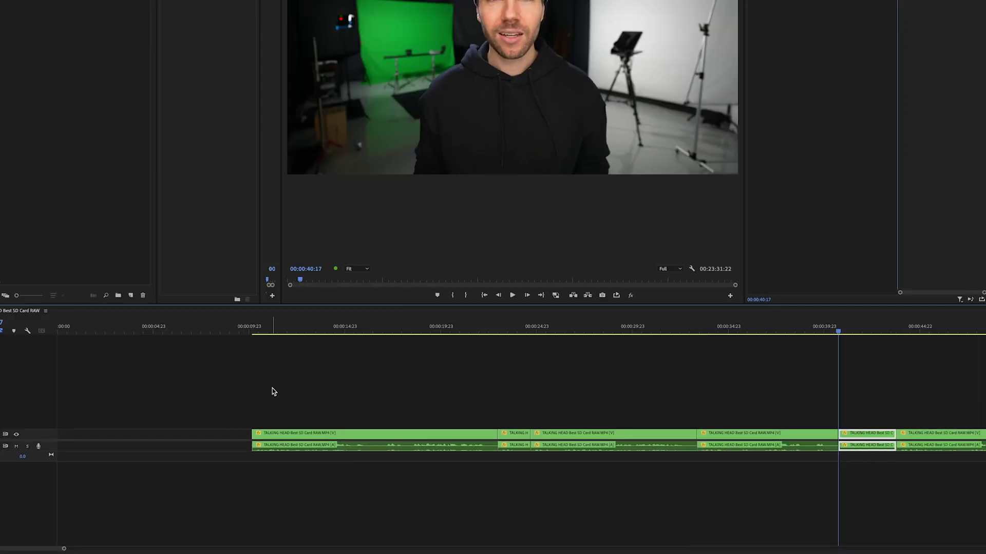
{"action": "key", "text": "Up"}
{"action": "key", "text": "Up"}
{"action": "key", "text": "Up"}
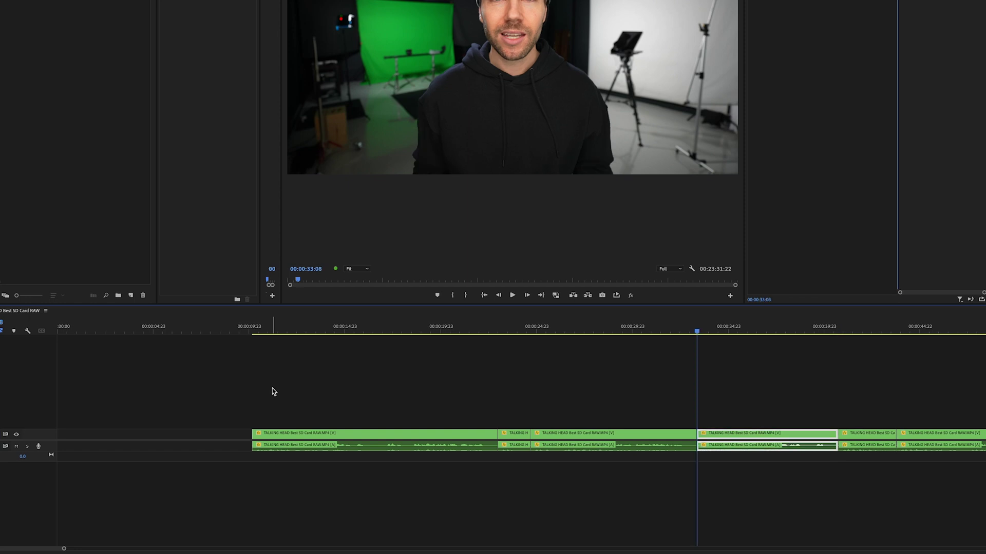
{"action": "key", "text": "Down"}
{"action": "key", "text": "Up"}
{"action": "key", "text": "Up"}
{"action": "key", "text": "Down"}
{"action": "key", "text": "Down"}
{"action": "key", "text": "Down"}
{"action": "key", "text": "Down"}
{"action": "key", "text": "Down"}
{"action": "key", "text": "Down"}
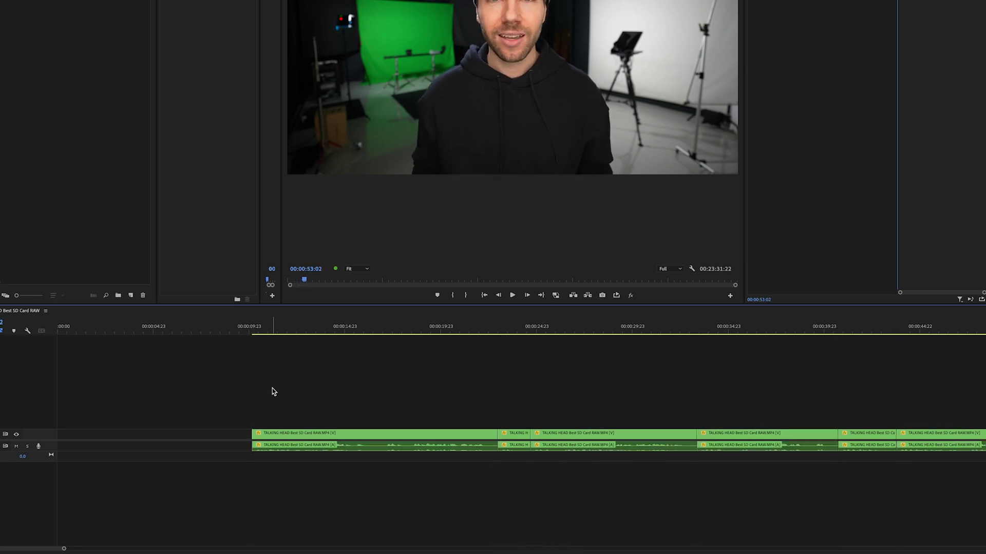